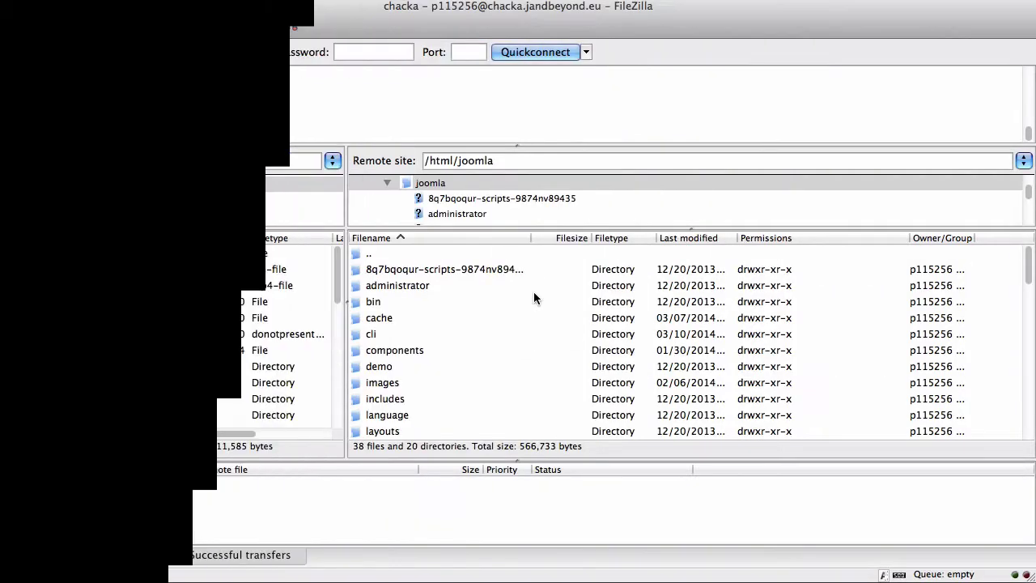
Step: Browse the remote pane to plugins/system/admintools/admintools and select pro.php
scroll(431, 328, "down", 4)
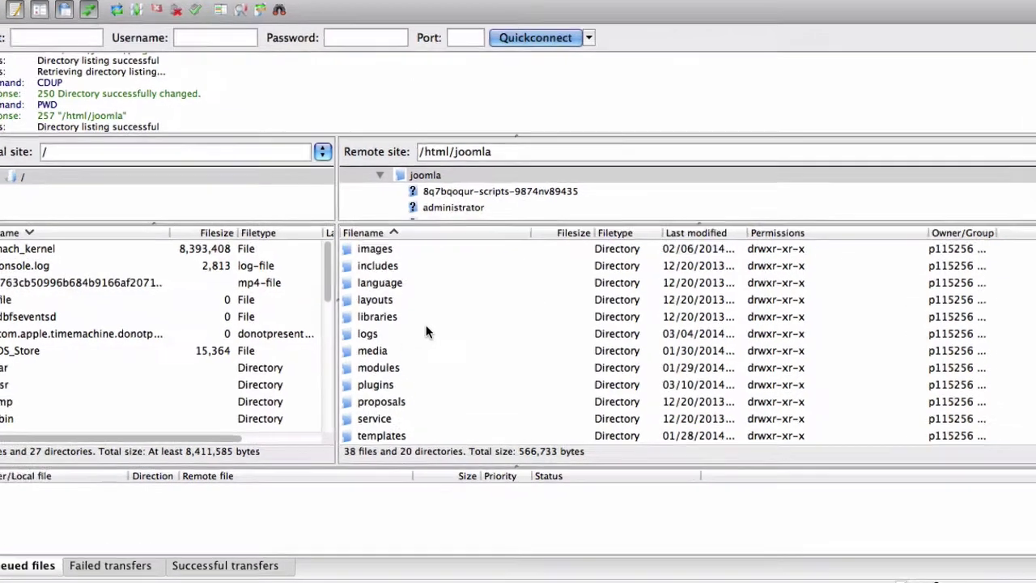
scroll(426, 332, "down", 3)
double_click(386, 333)
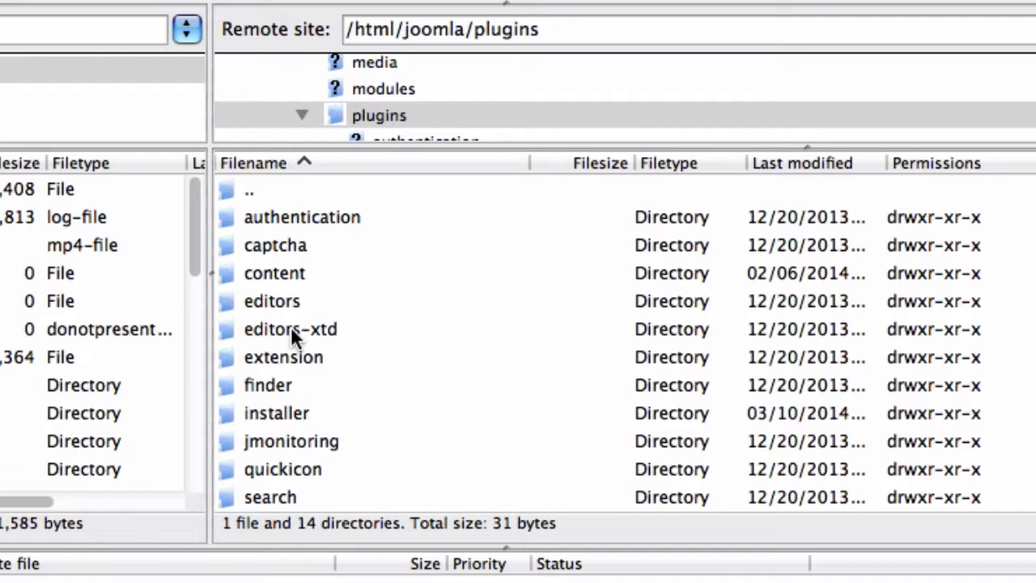
scroll(291, 328, "down", 2)
double_click(265, 413)
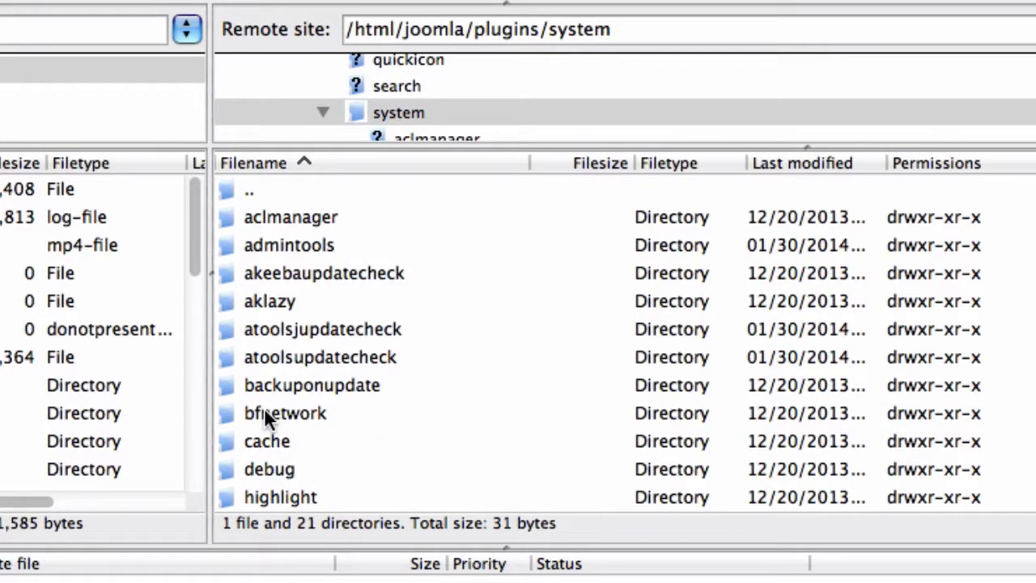
double_click(285, 247)
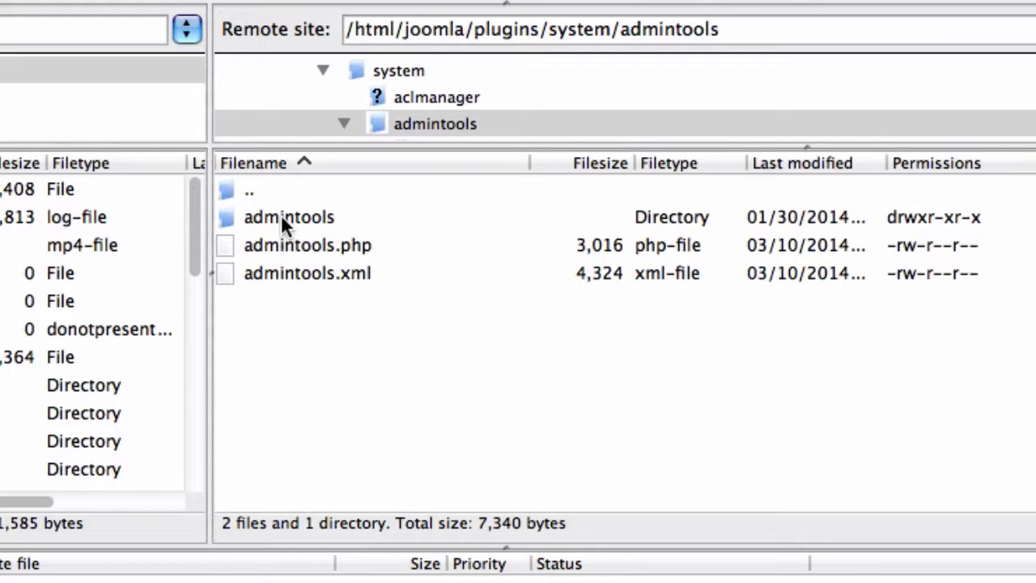
double_click(280, 214)
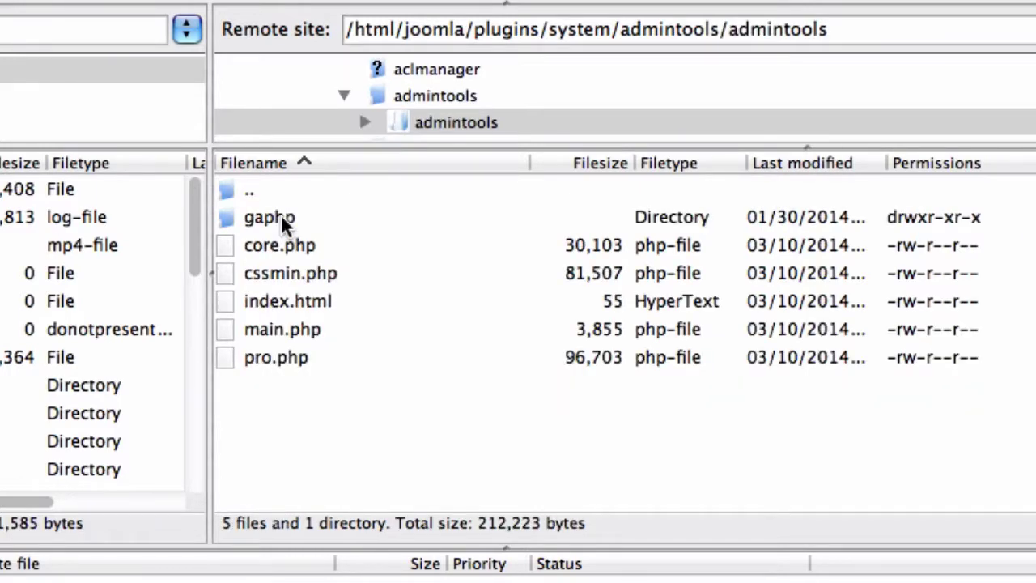
left_click(254, 367)
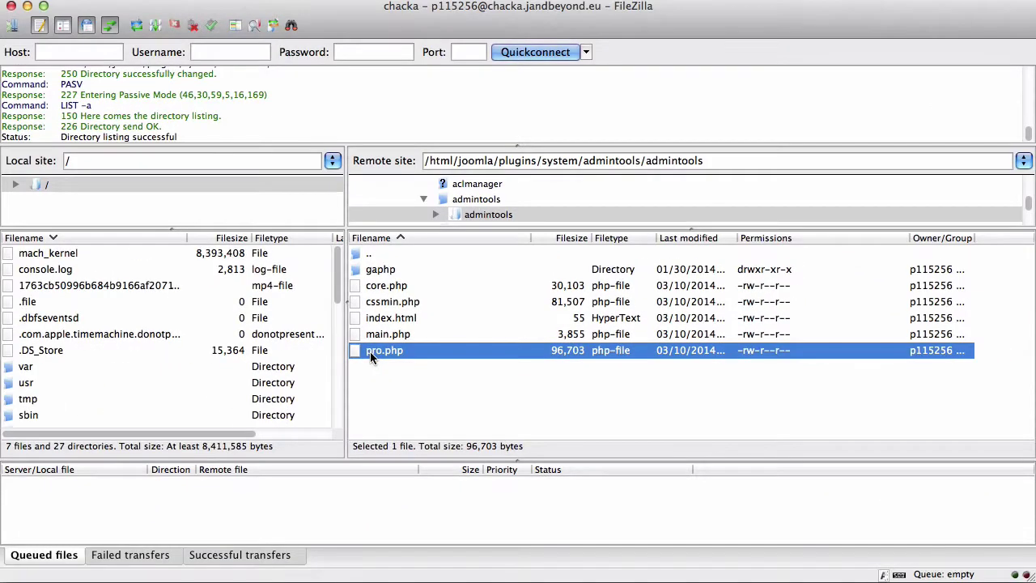
Step: Rename pro.php on the server to 1pro.php by prefixing the name with 1
right_click(370, 351)
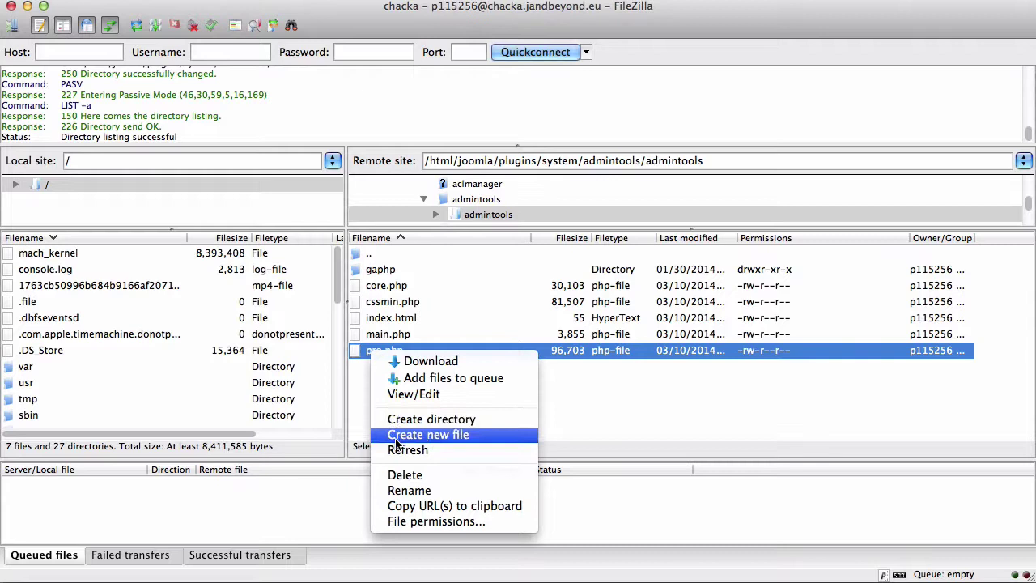
left_click(399, 490)
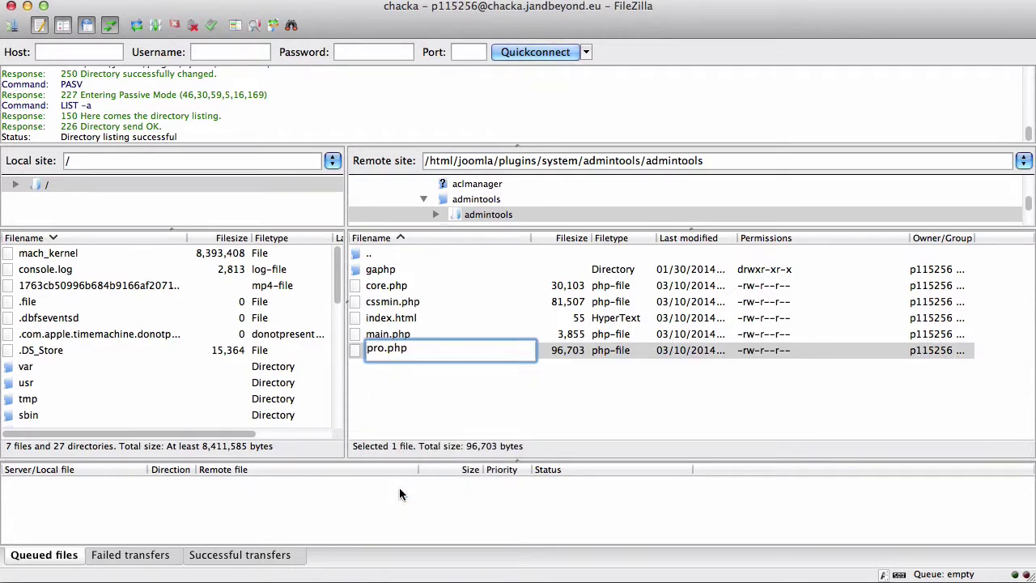
key("Left")
type("1")
key("Return")
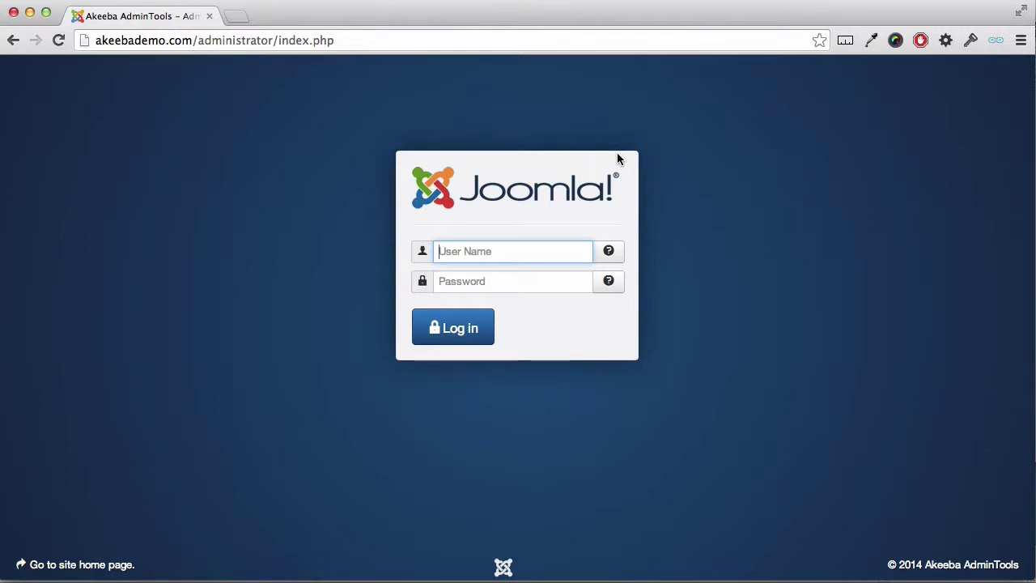
Step: Log in to the Joomla administrator with the admin username and password
type("test")
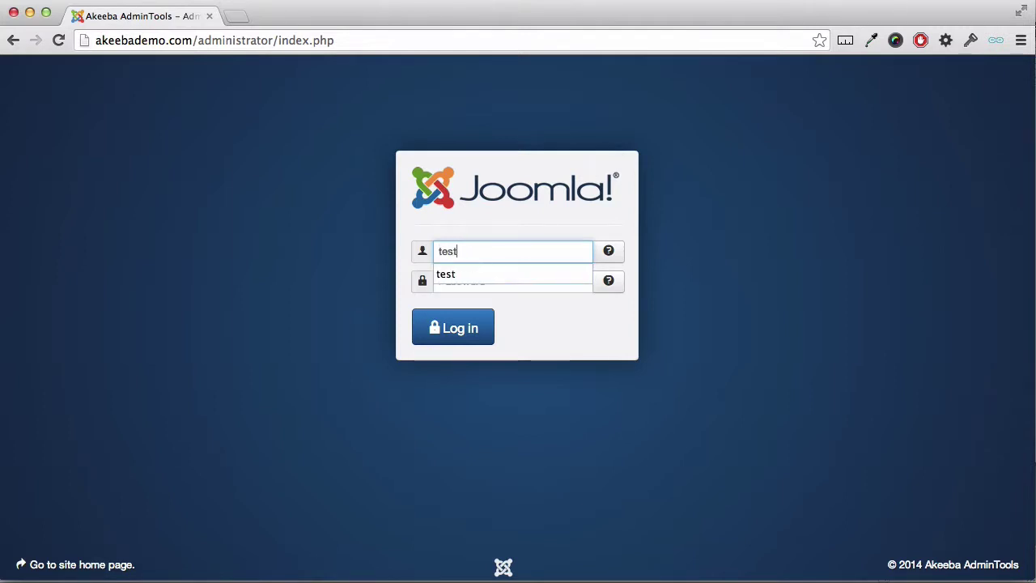
key("Tab")
type("test")
left_click(467, 332)
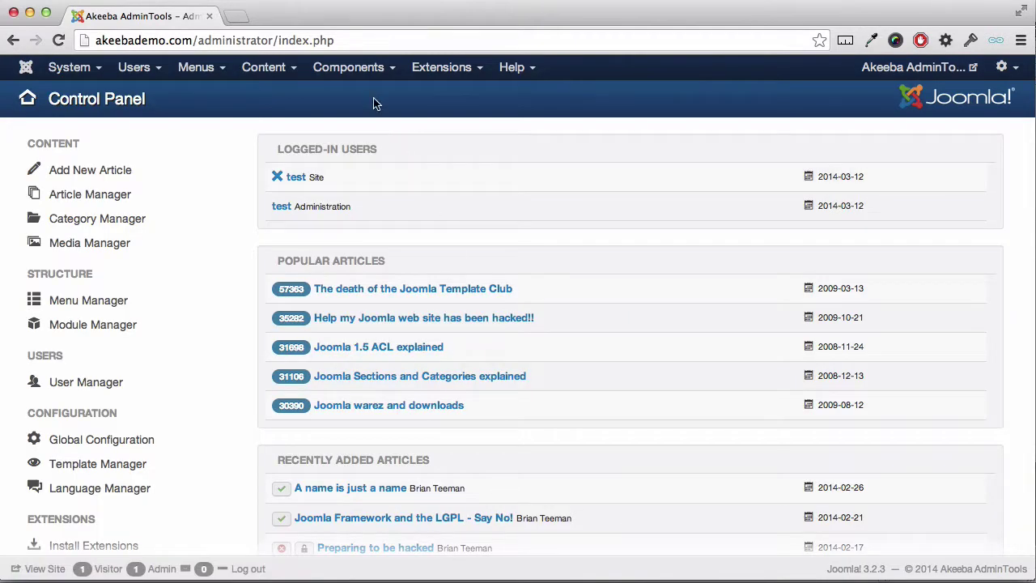
Step: Open Admin Tools' Web Application Firewall Auto IP Blocking Administration list
left_click(363, 81)
left_click(361, 97)
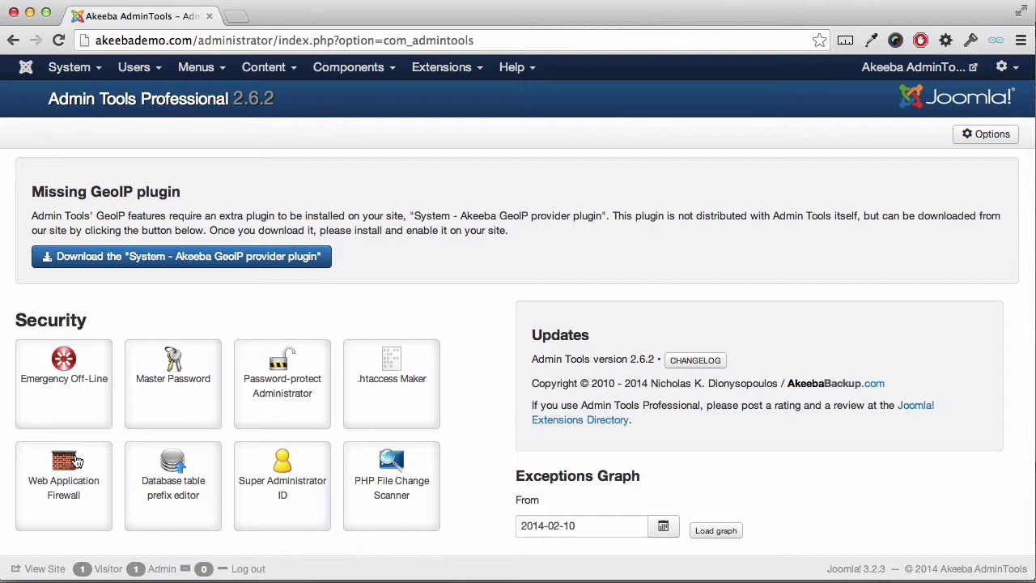
left_click(73, 476)
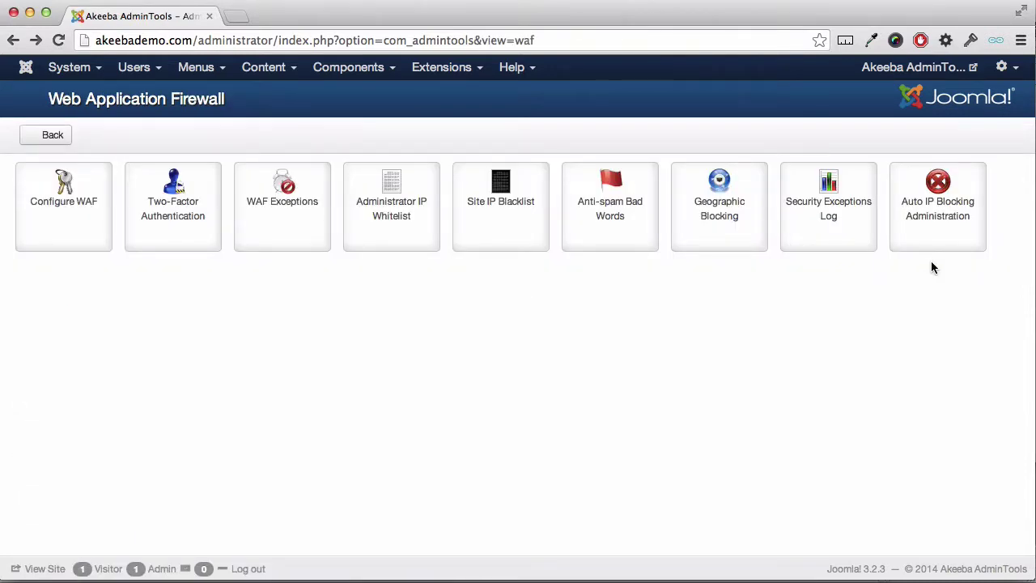
left_click(939, 221)
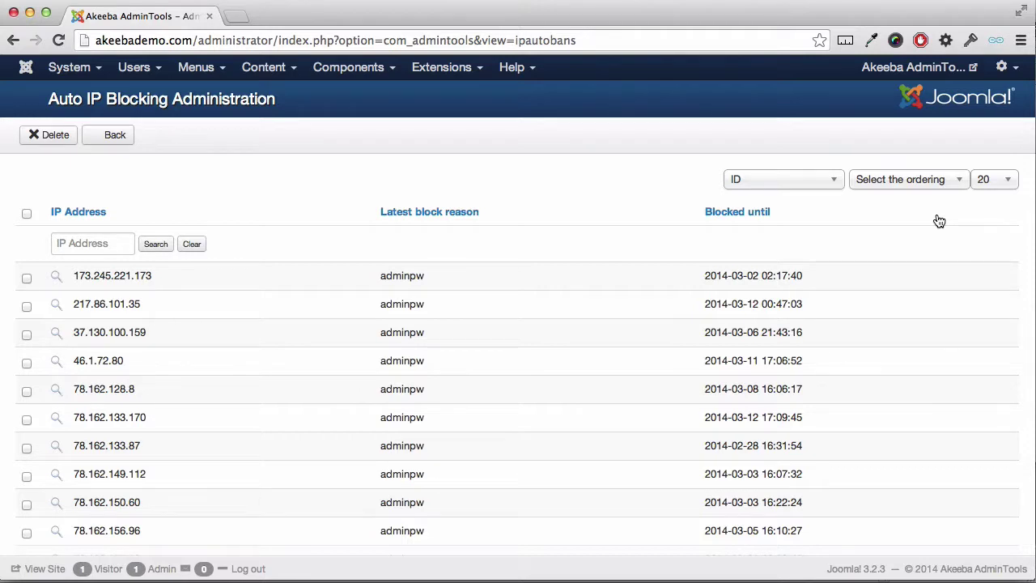
left_click(236, 16)
type("what")
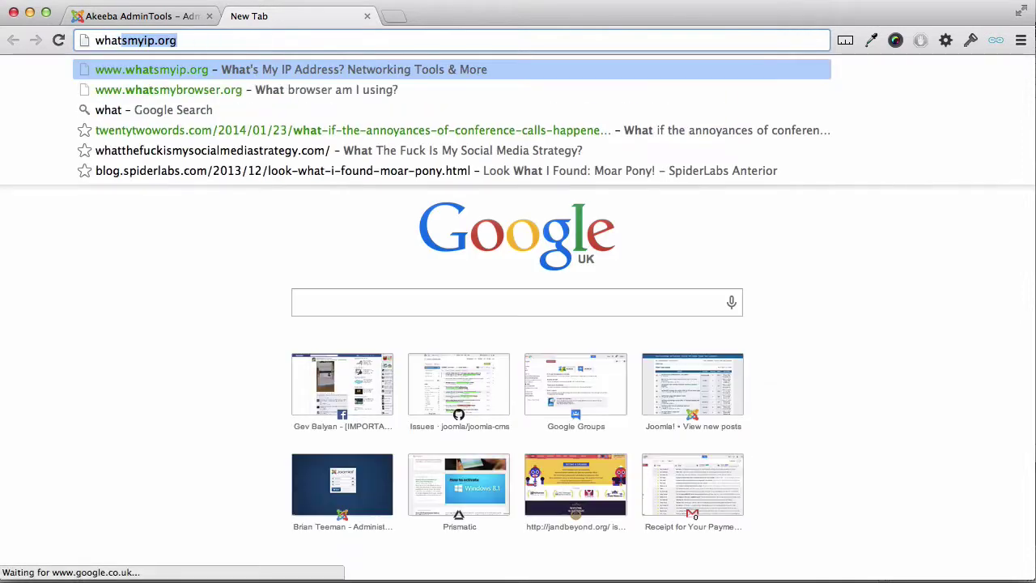
key("Return")
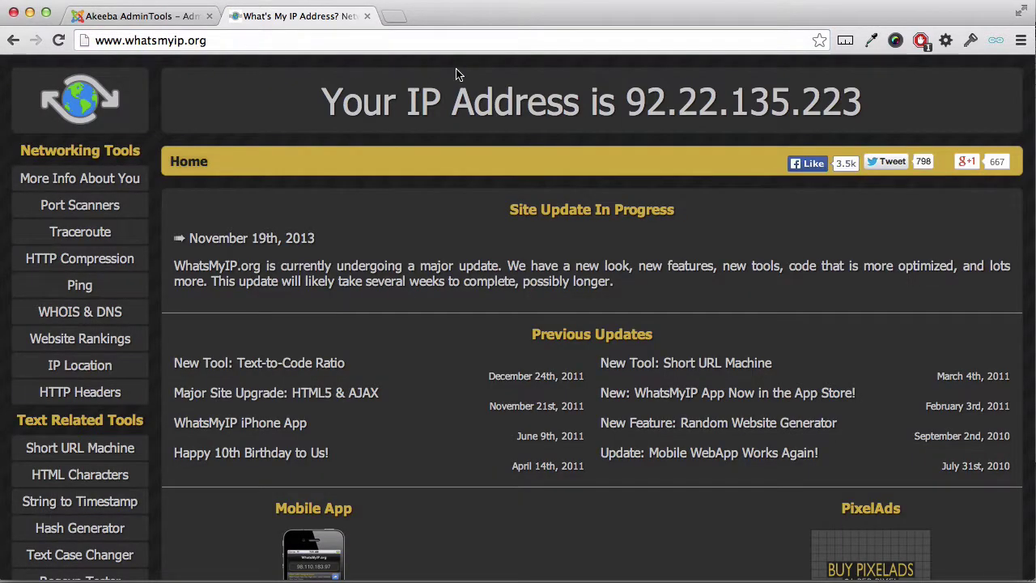
left_click_drag(631, 112, 859, 108)
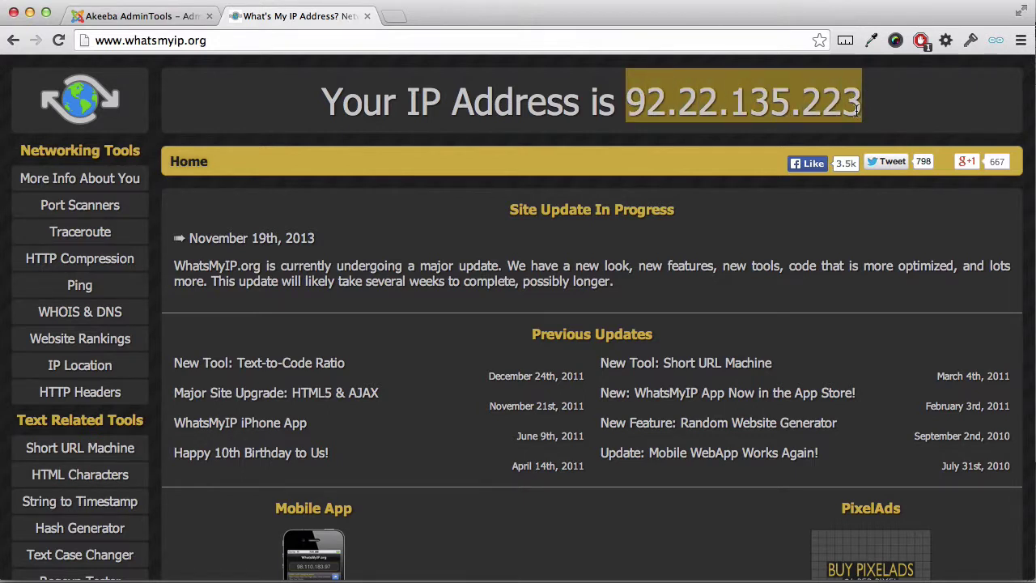
right_click(840, 106)
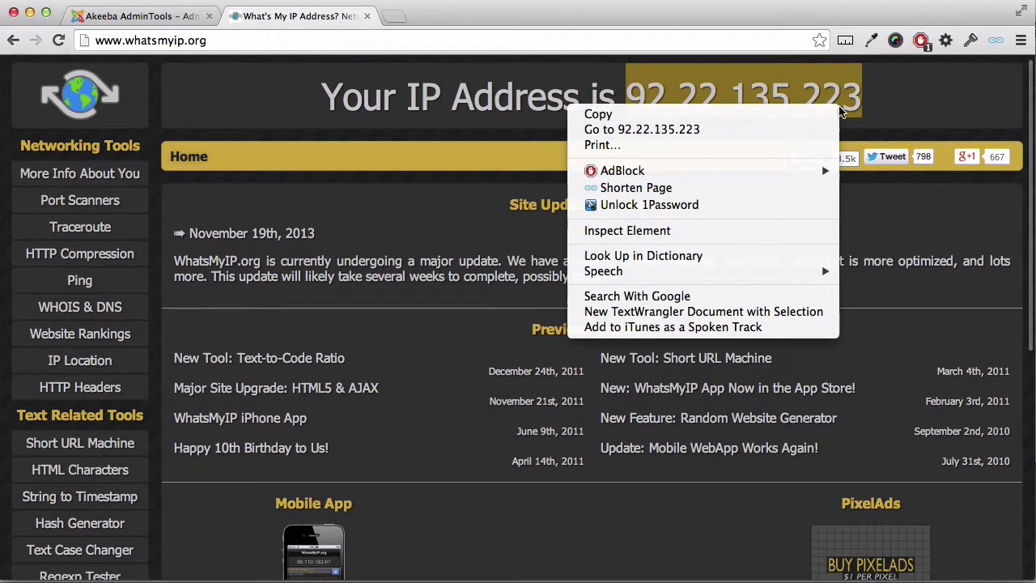
left_click(798, 114)
Step: Filter the Auto IP Blocking list to 92.22.135.223 and delete its block entry
left_click(148, 18)
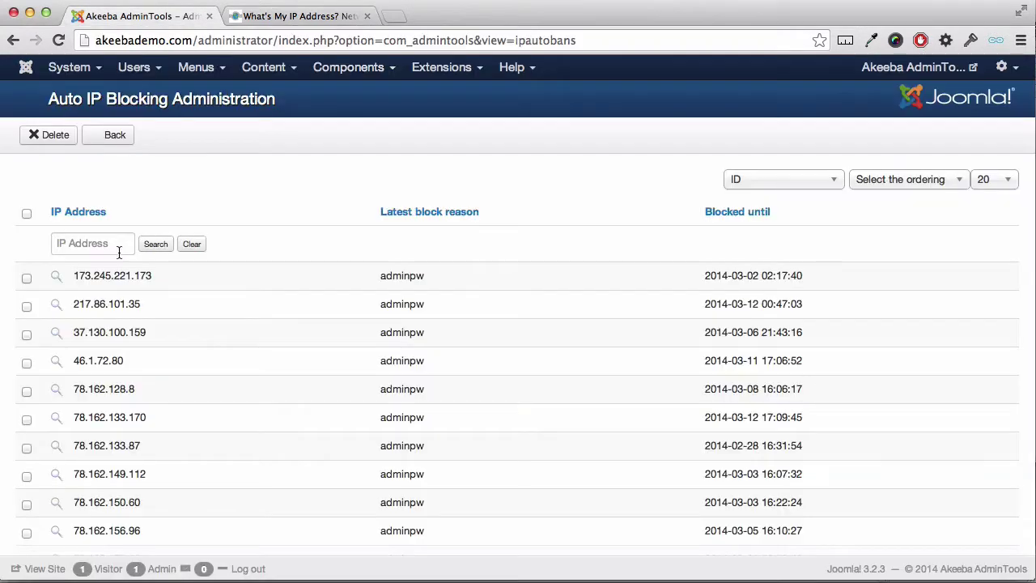
left_click(92, 245)
right_click(93, 246)
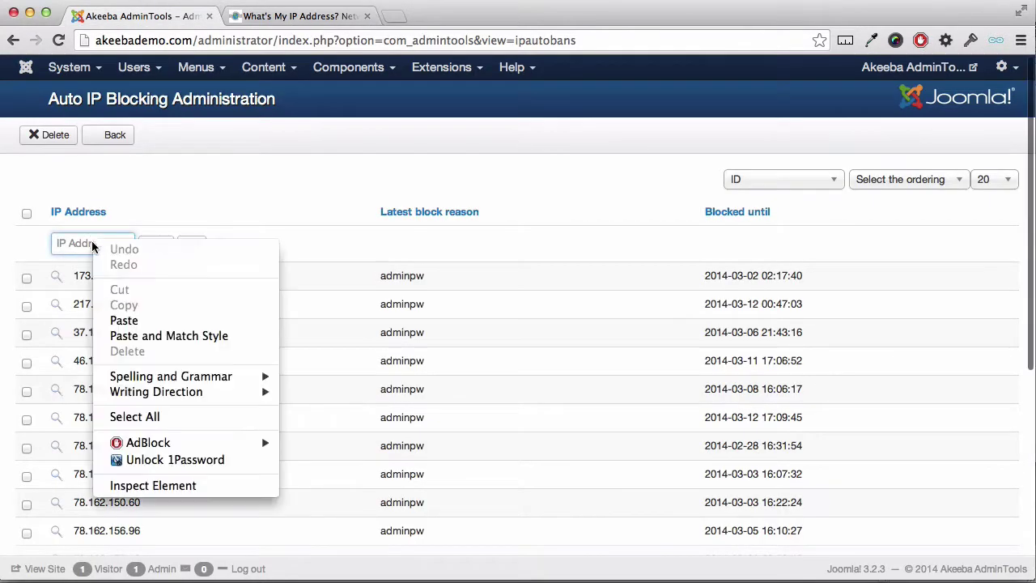
left_click(117, 321)
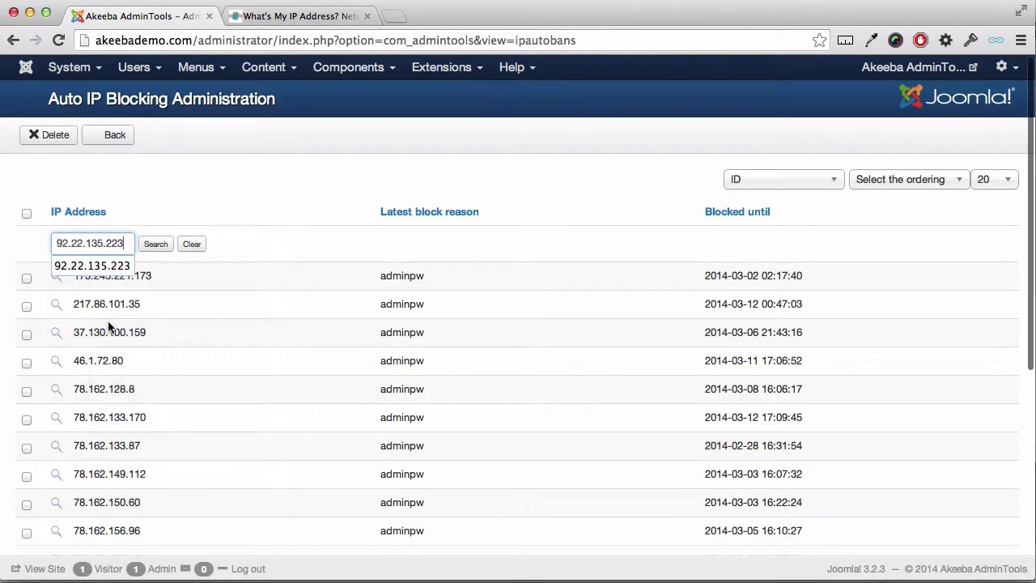
left_click(155, 251)
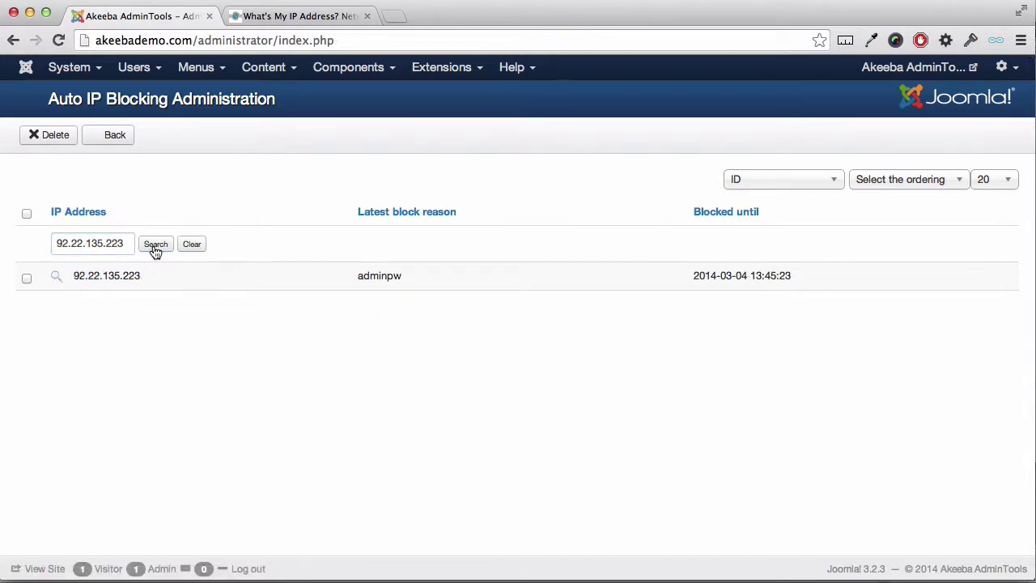
left_click(28, 280)
left_click(53, 142)
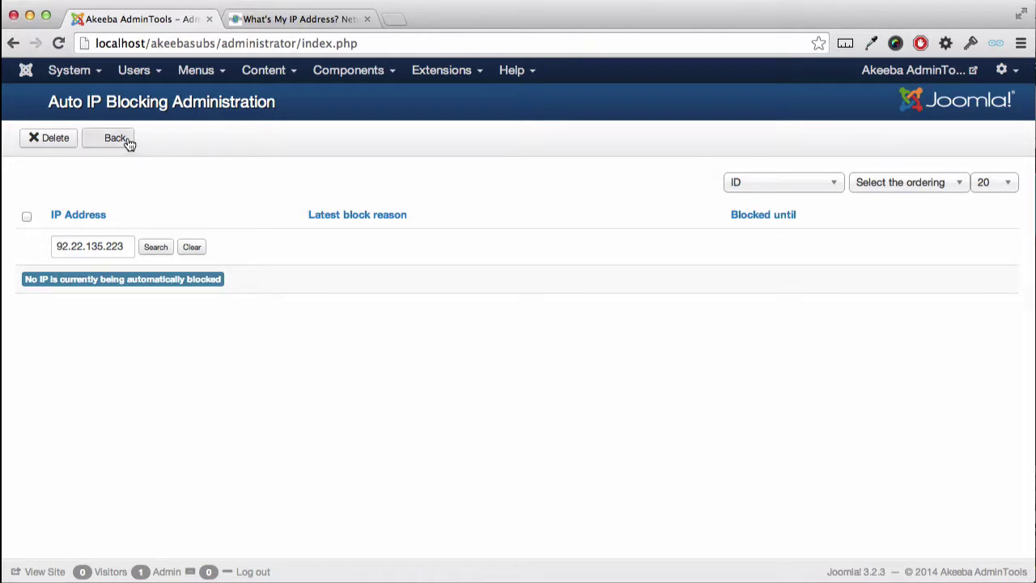
left_click(115, 139)
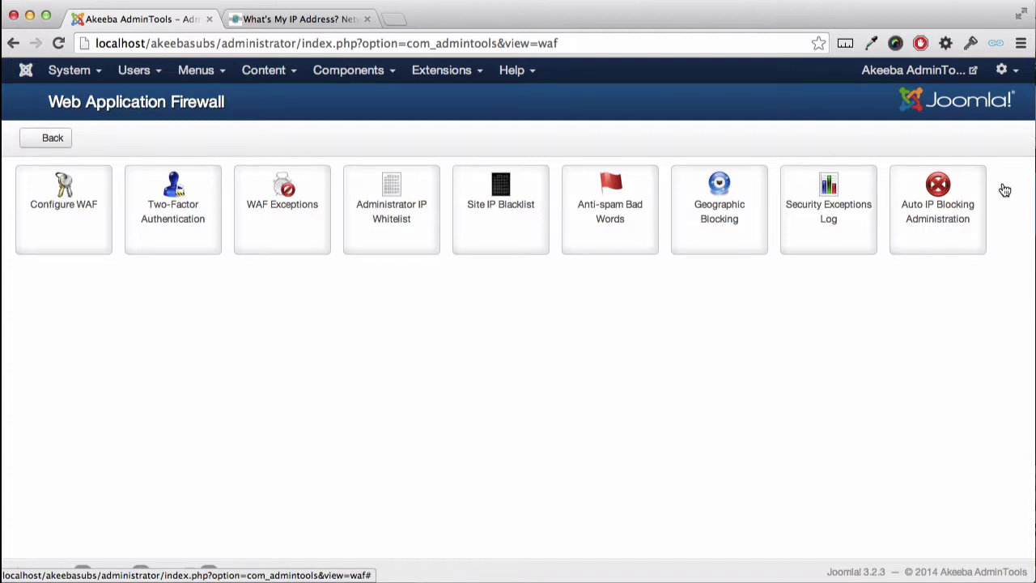
left_click(820, 214)
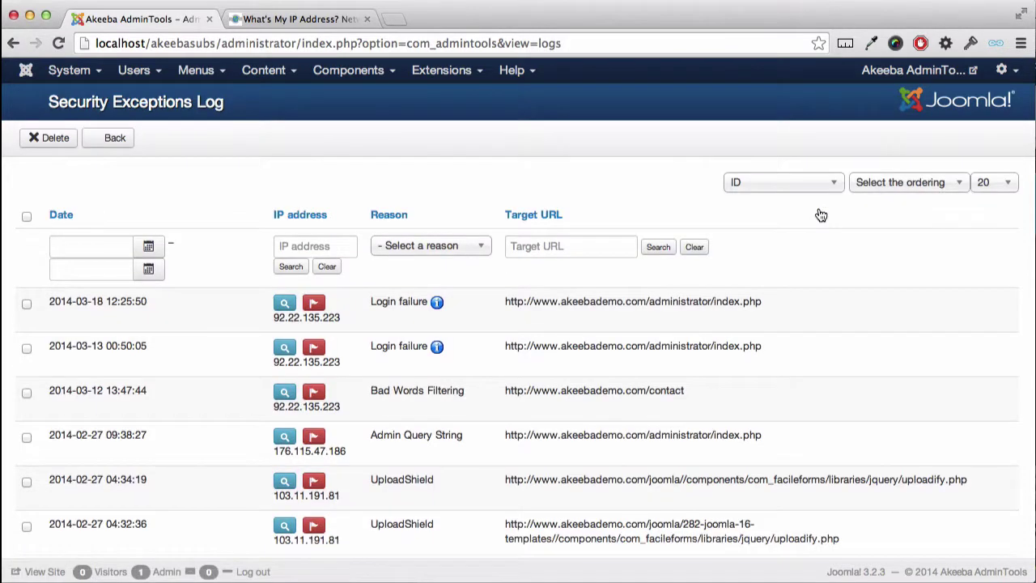
left_click(298, 246)
key("super+v")
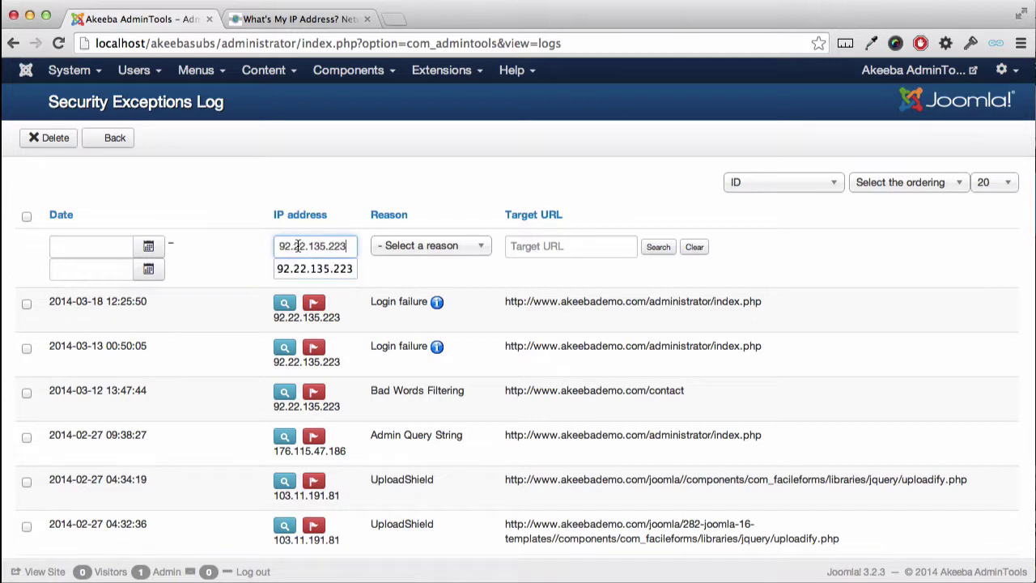
left_click(285, 270)
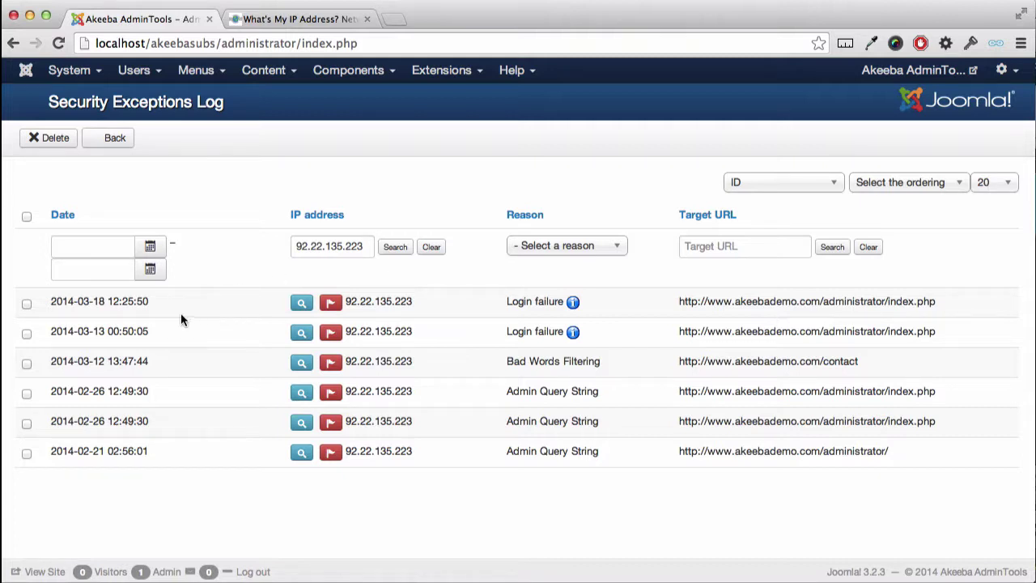
Step: Select all six filtered log entries and delete them
left_click(26, 303)
left_click(27, 333)
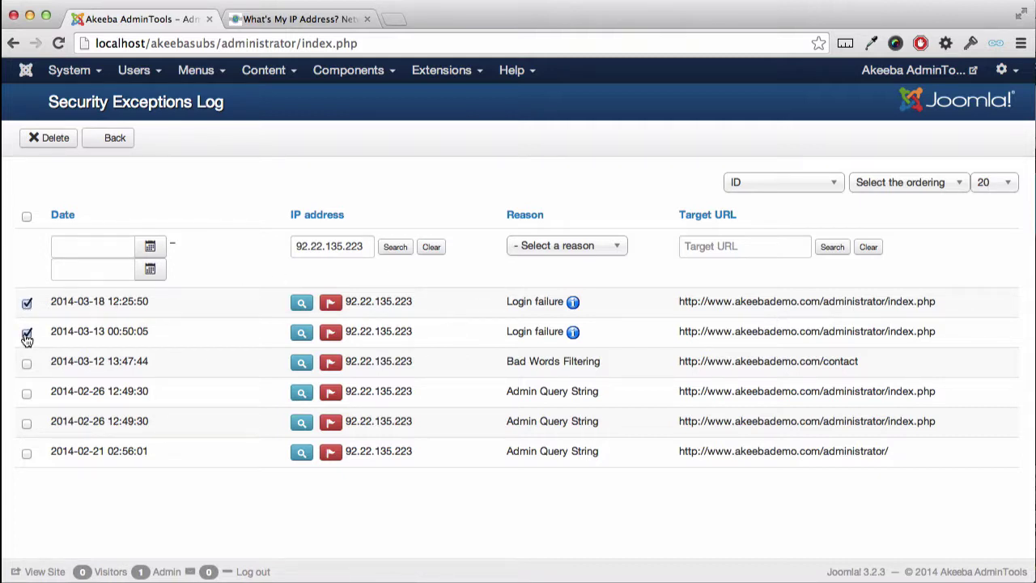
left_click(27, 218)
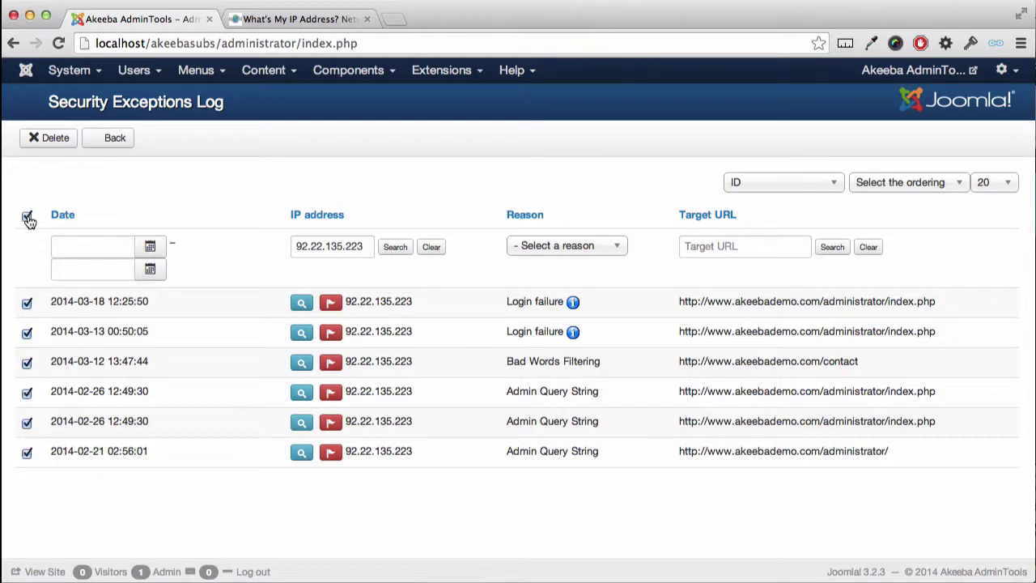
left_click(64, 140)
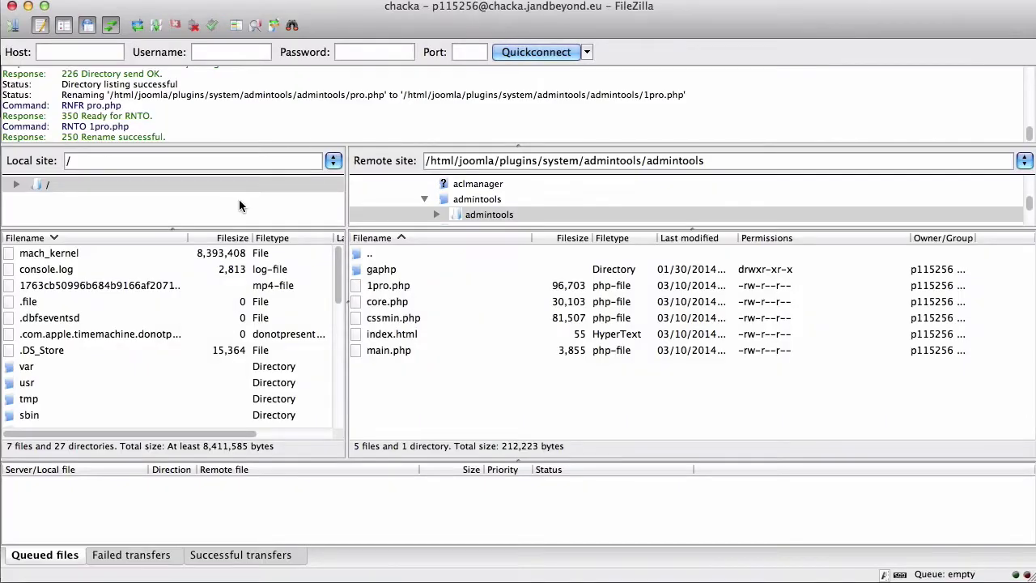
Step: Rename the remote 1pro.php back to pro.php by removing the leading 1
left_click(374, 289)
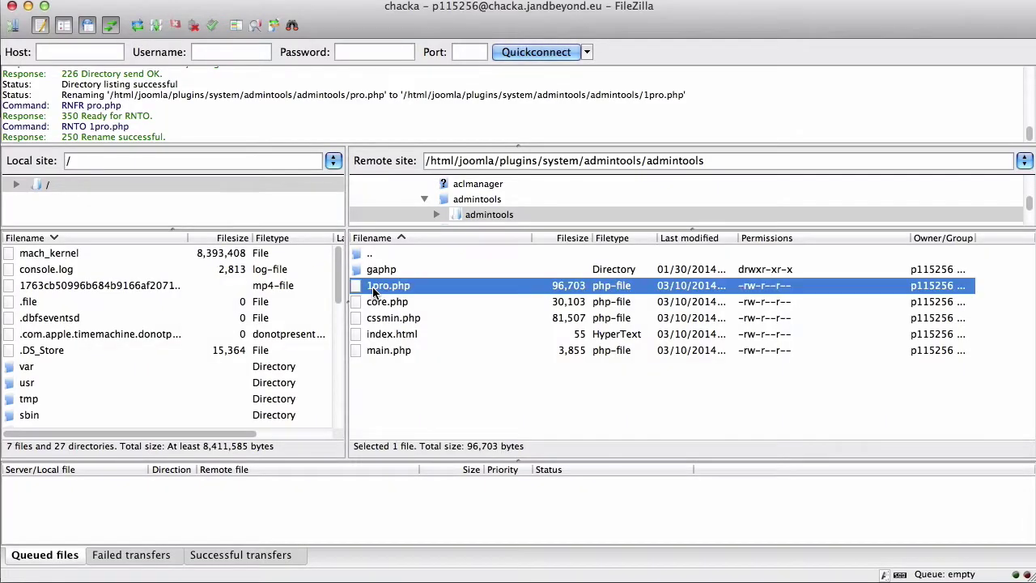
left_click(374, 290)
key("Left")
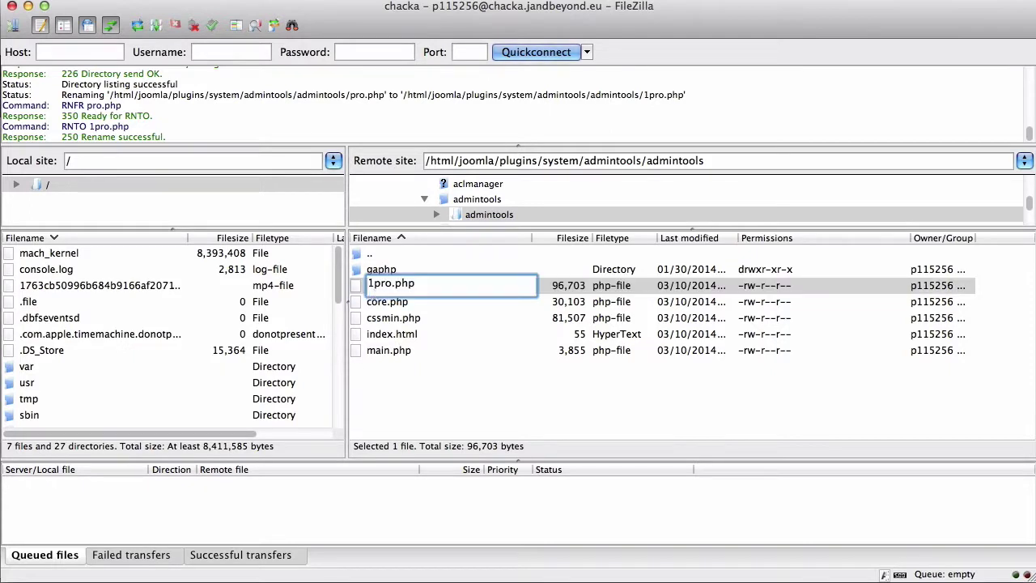
key("Delete")
key("Return")
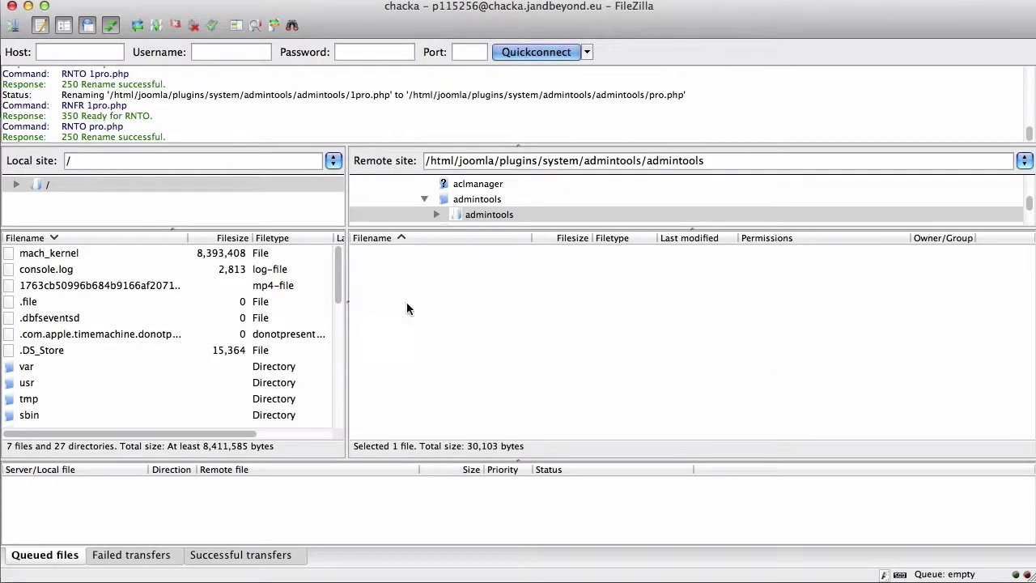